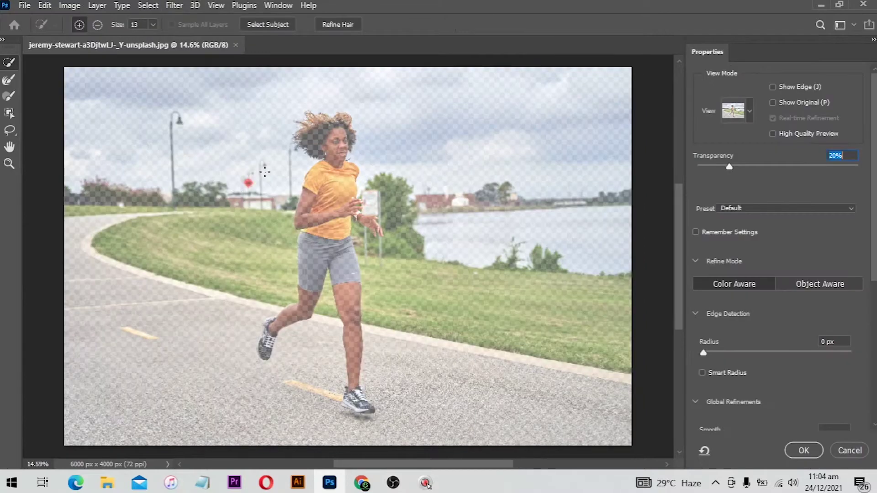
Select the runner's head, shirt and shorts, then extend the outline around her whole body
left_click_drag(331, 143, 326, 154)
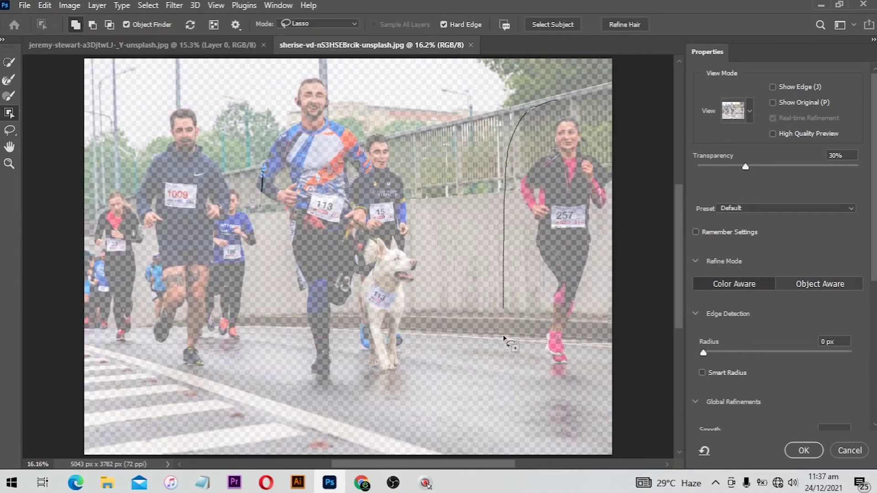
left_click_drag(503, 339, 569, 100)
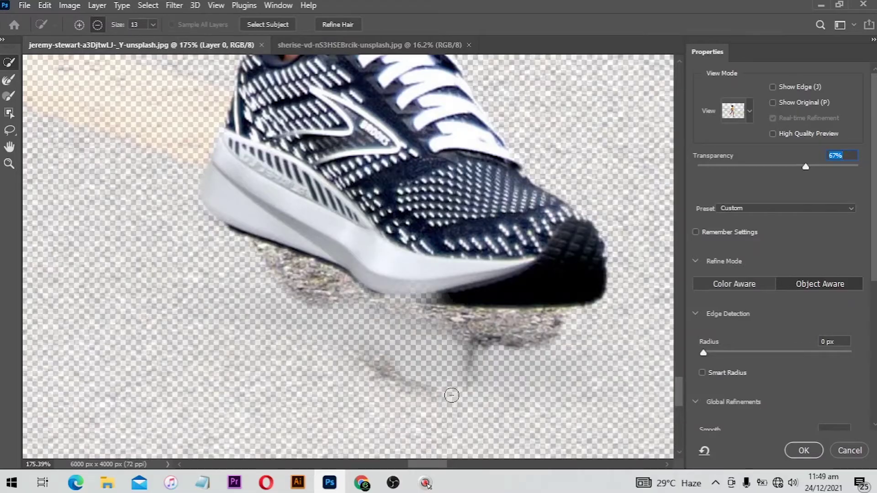
Refine the shoe's bottom edge, then brush out the shadow debris and a leftover speck under the sole
left_click_drag(452, 394, 381, 374)
key("b")
left_click(318, 302)
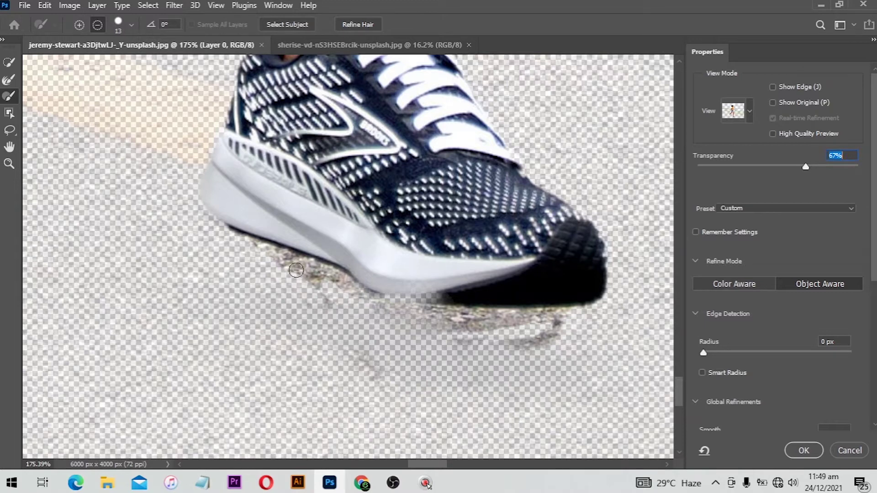
left_click_drag(297, 270, 299, 262)
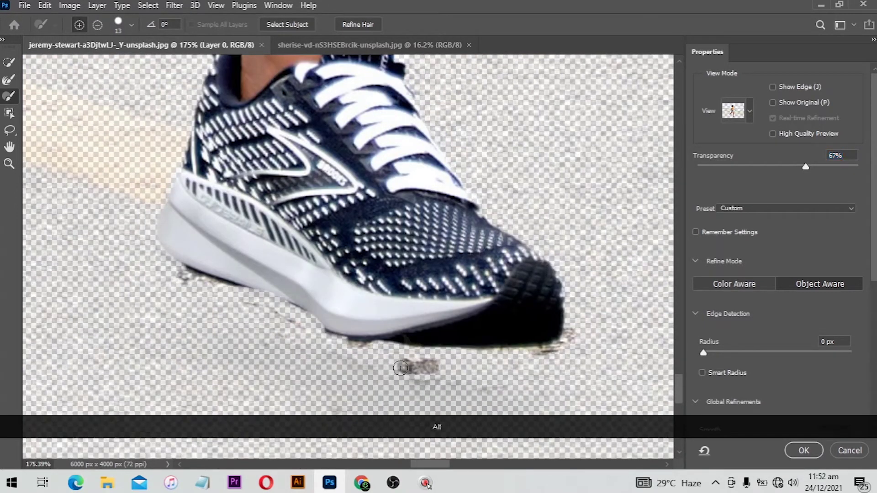
left_click(391, 348)
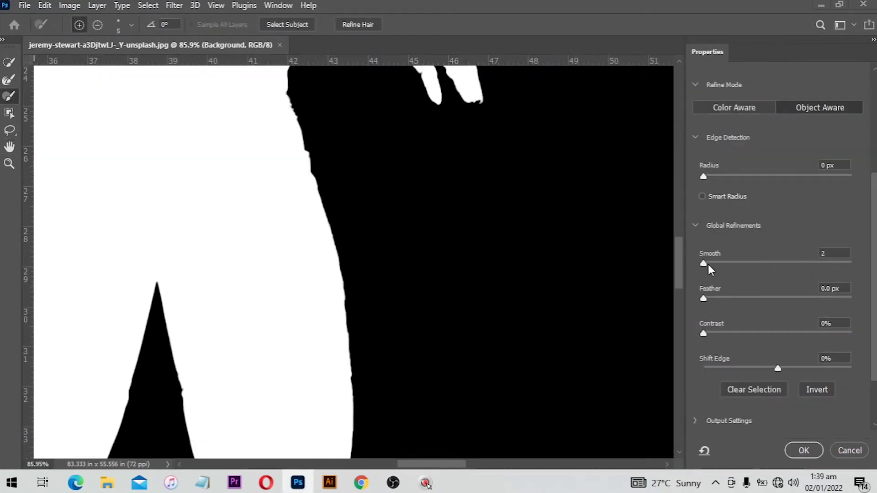
Raise the Smooth slider to even out jagged edges and apply Refine Hair to the frizzy strands
left_click_drag(706, 263, 748, 263)
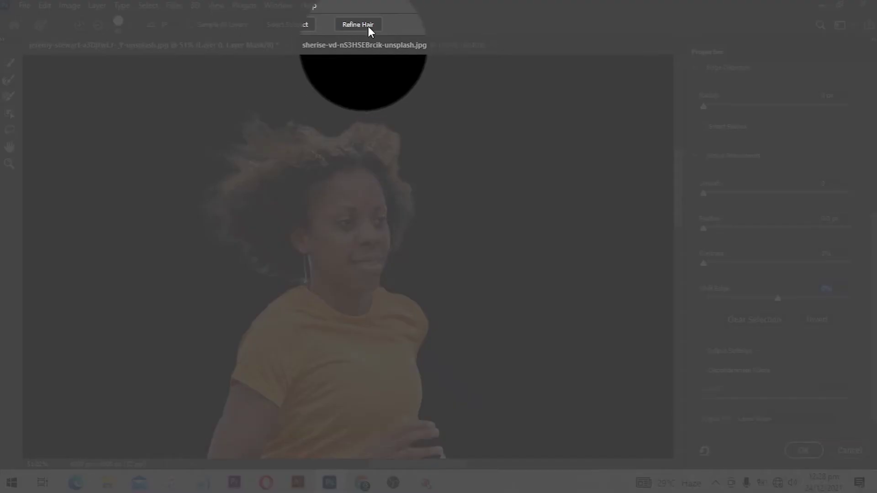
left_click(367, 24)
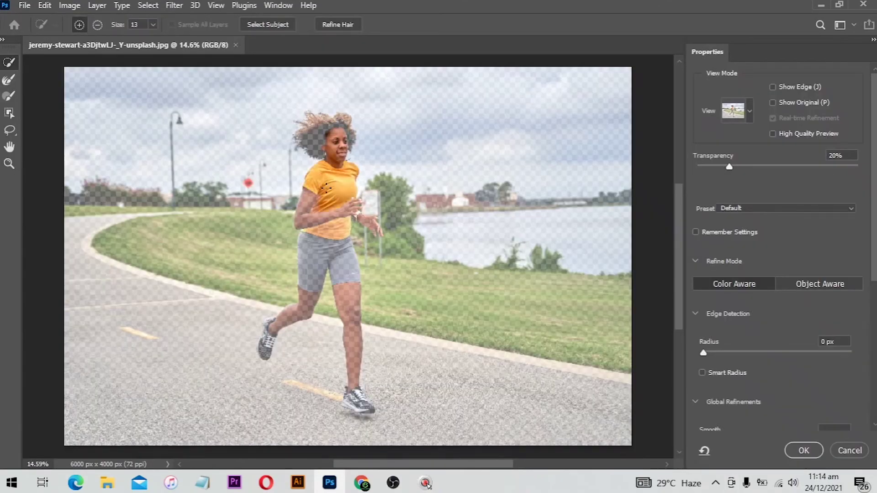
Add the hair into the selection, refine the shoe toe edge, and brush out the dark fringe under the sole
left_click(303, 128)
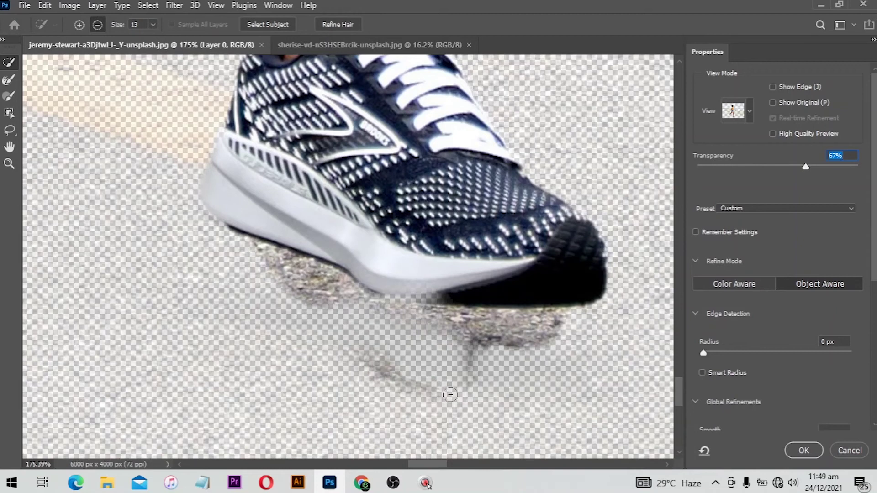
left_click_drag(451, 395, 381, 374)
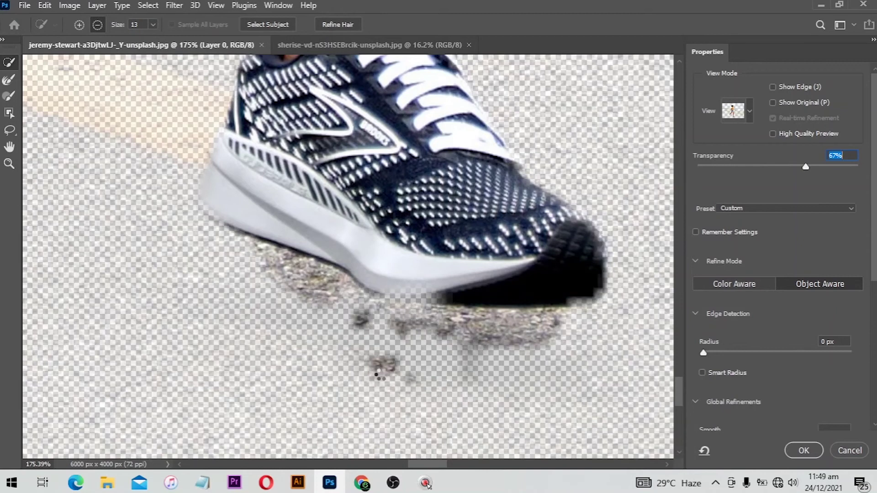
key("b")
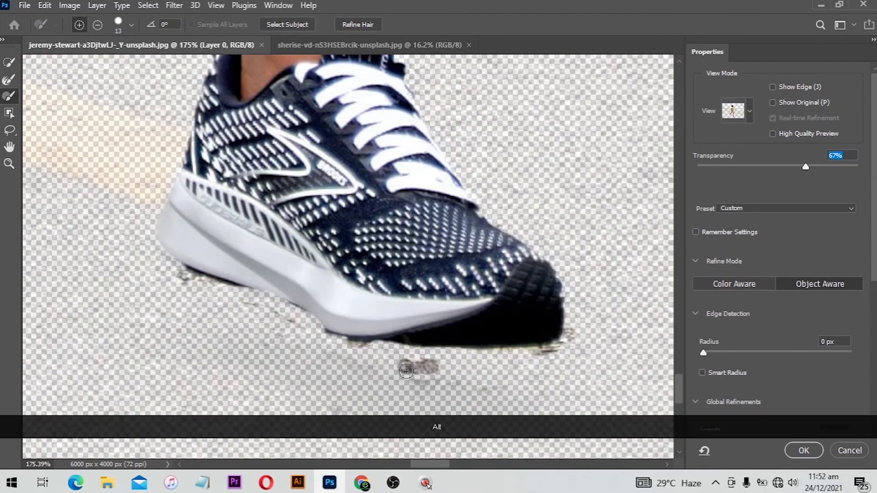
left_click_drag(320, 344, 342, 341)
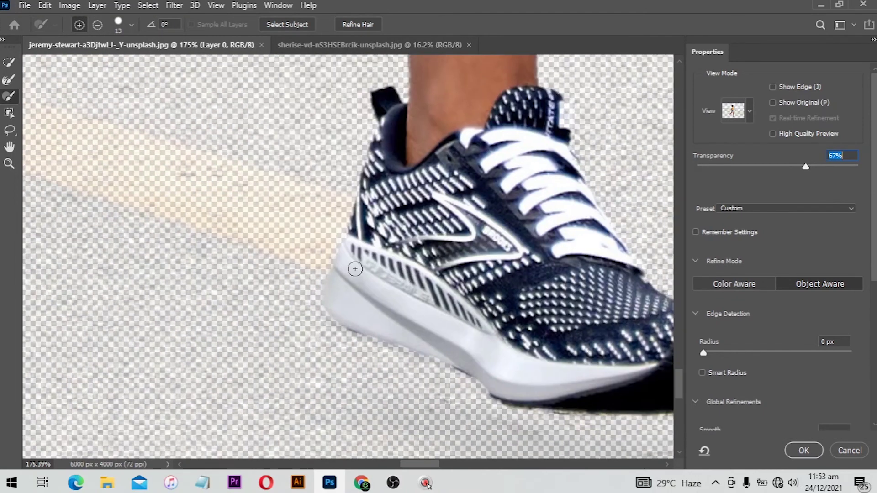